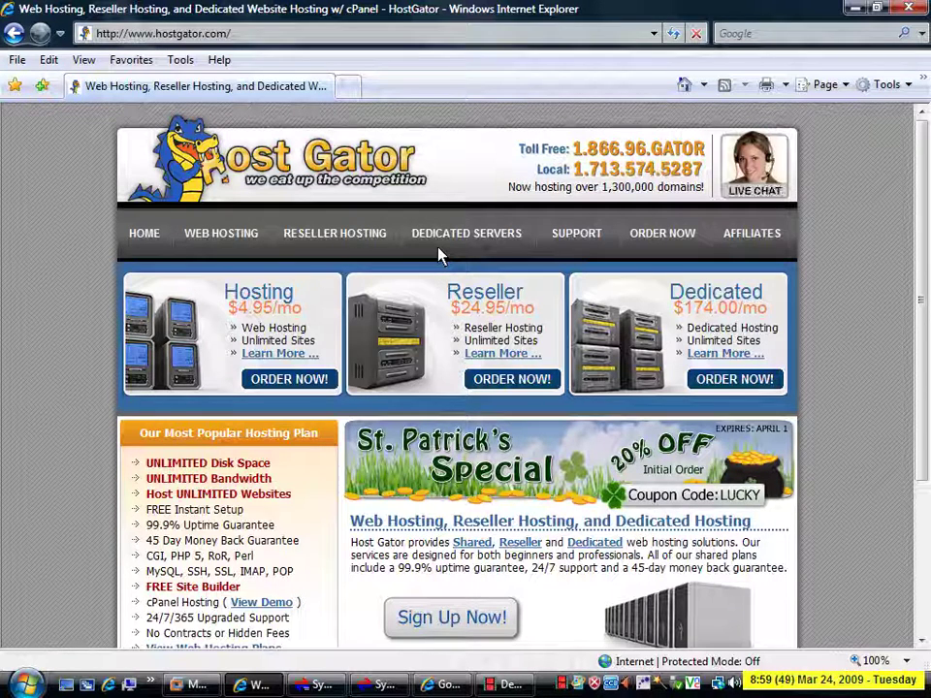
# Start an order for the $4.95/mo Hosting plan and check whether the new domain homesolarandwindenergy.com is available
pyautogui.click(282, 380)
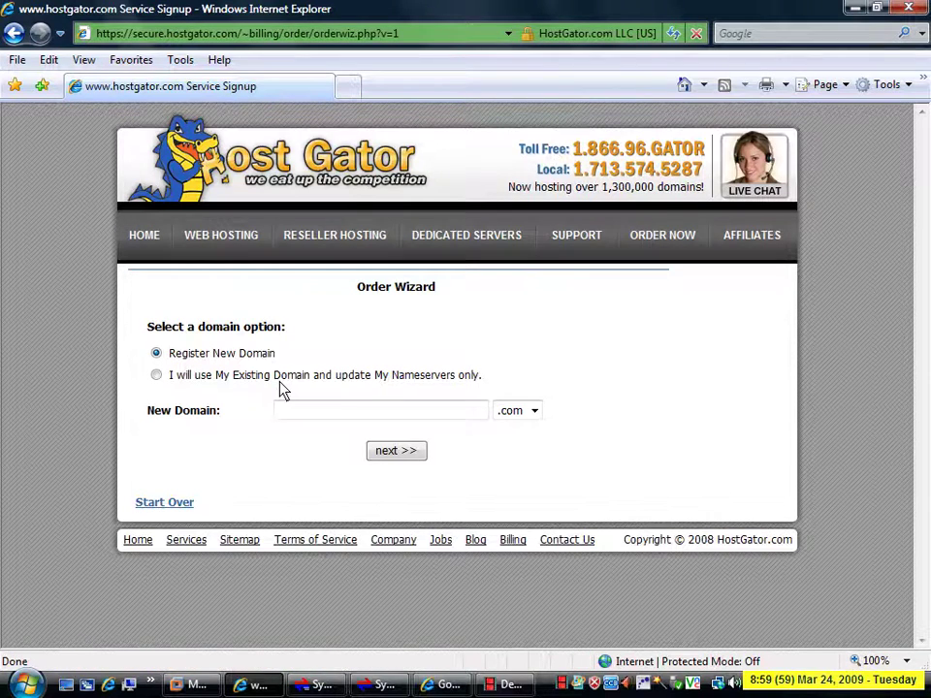
pyautogui.click(306, 415)
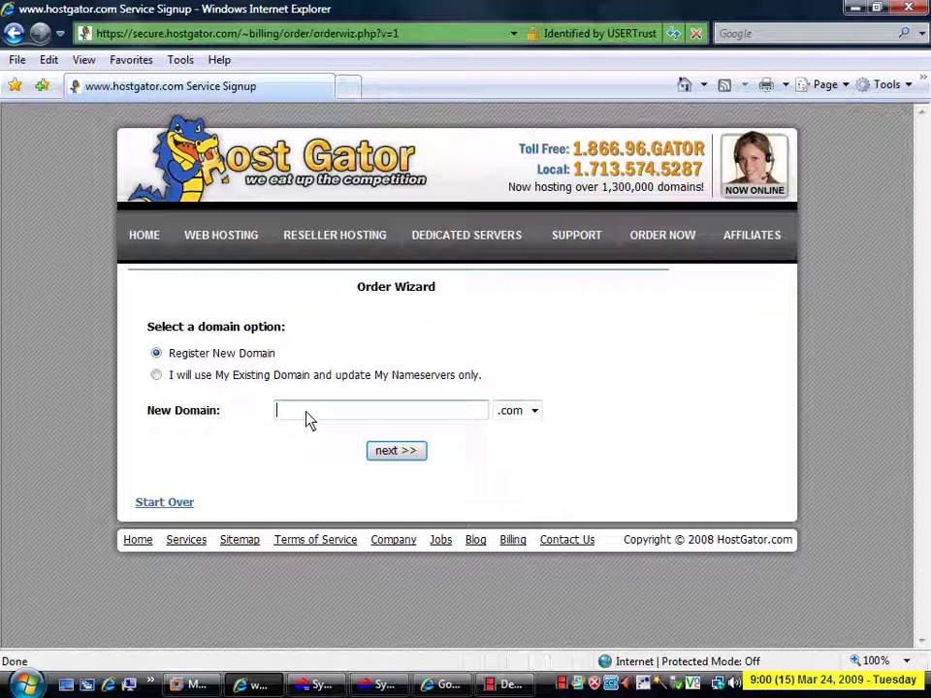
pyautogui.write('home')
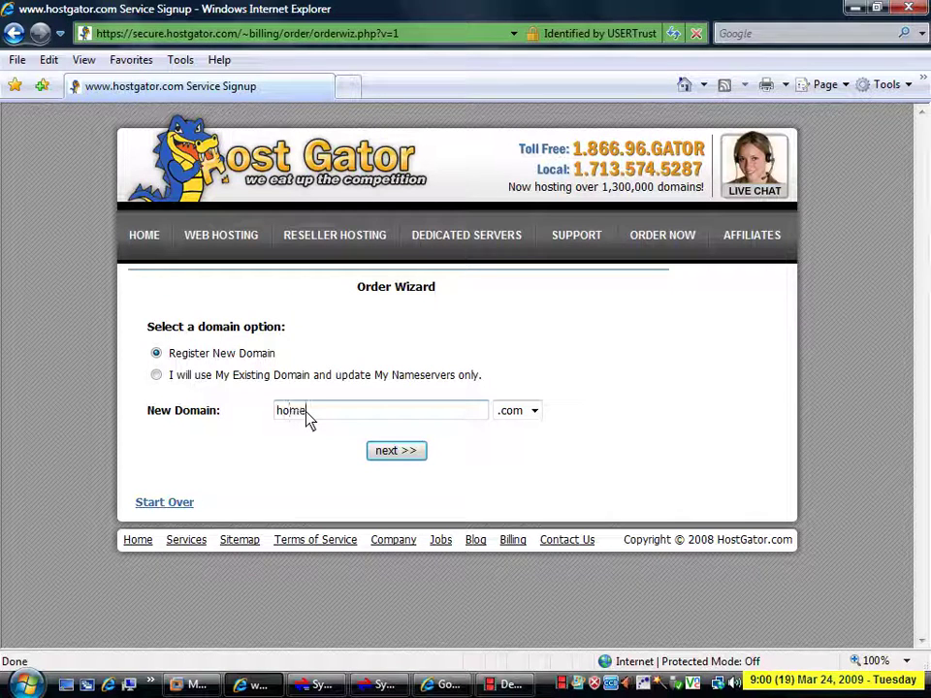
pyautogui.write('solar')
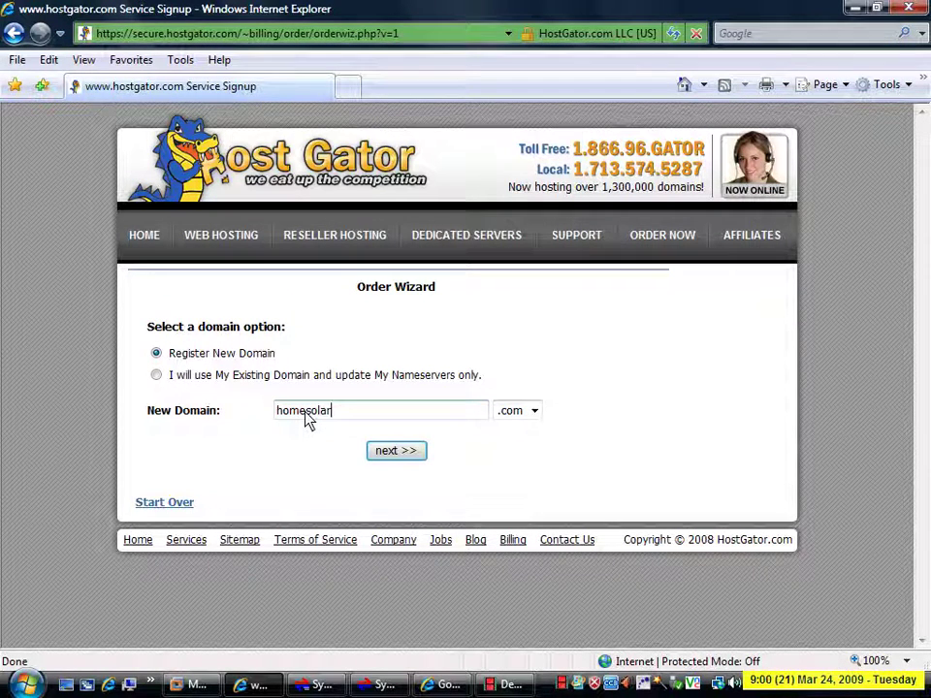
pyautogui.write('andwind')
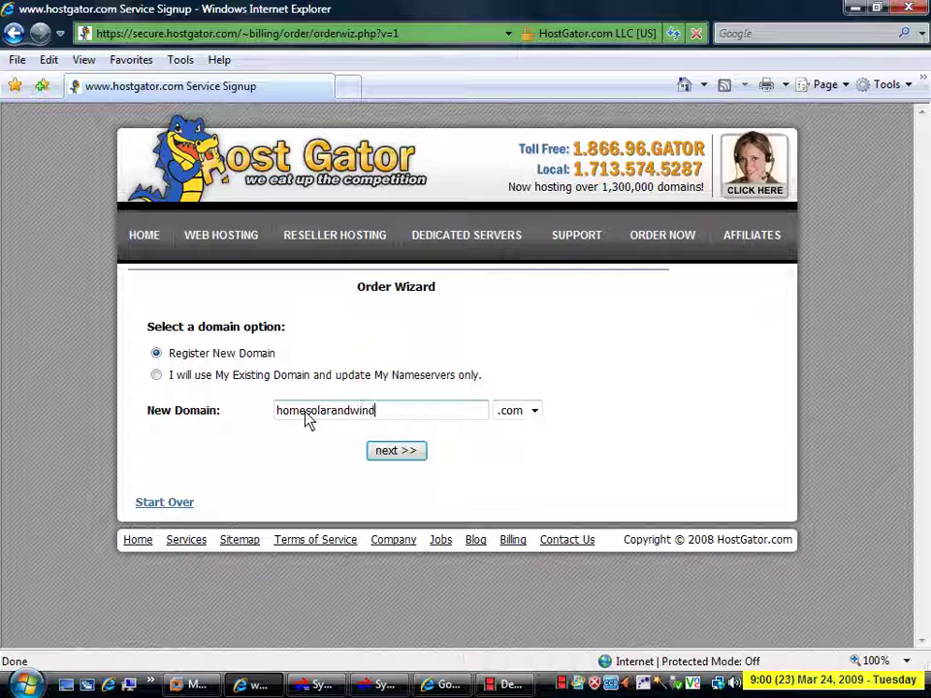
pyautogui.write('energy')
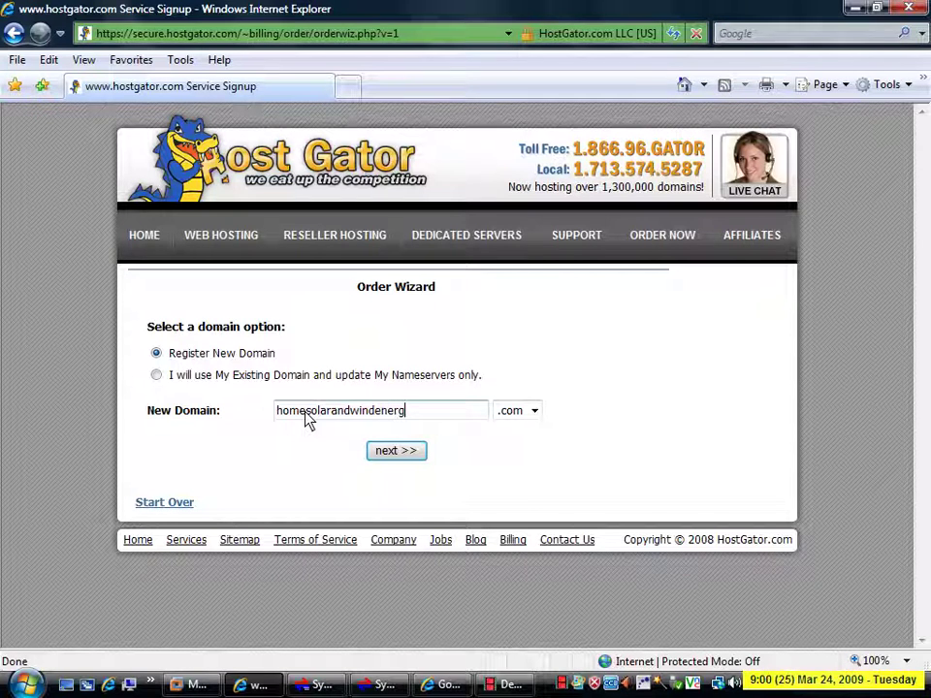
pyautogui.click(387, 452)
pyautogui.click(388, 451)
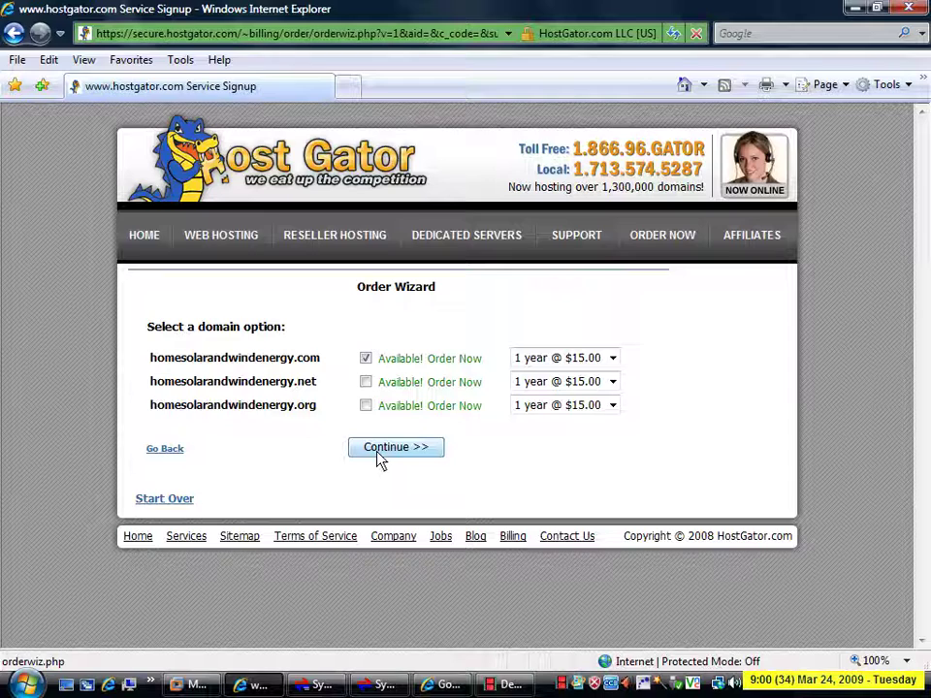
# Return to the domain entry form and check the availability of homesolarandwindpower.com
pyautogui.click(165, 449)
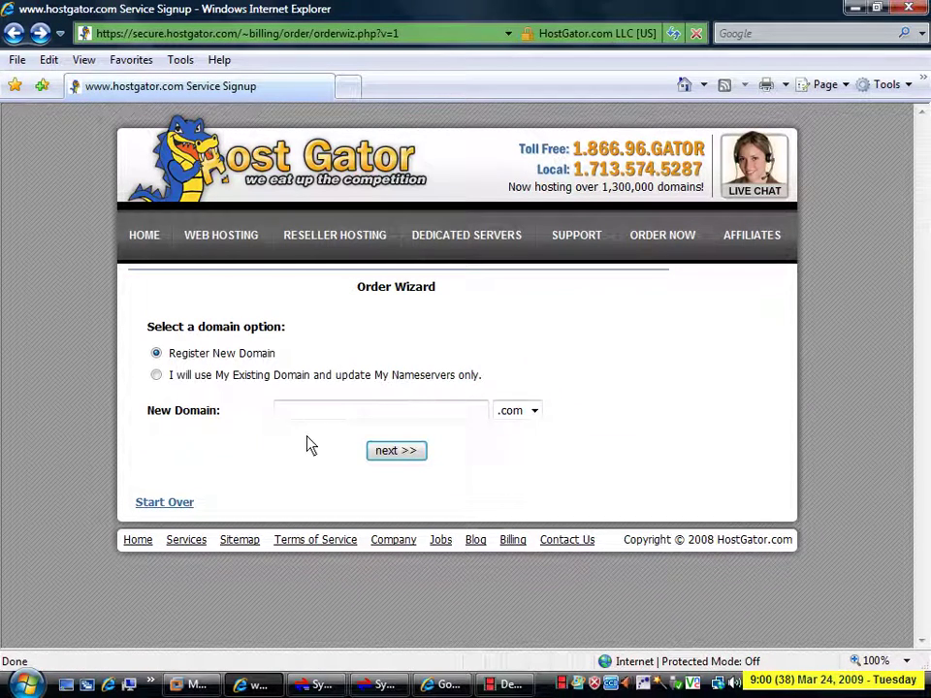
pyautogui.click(329, 417)
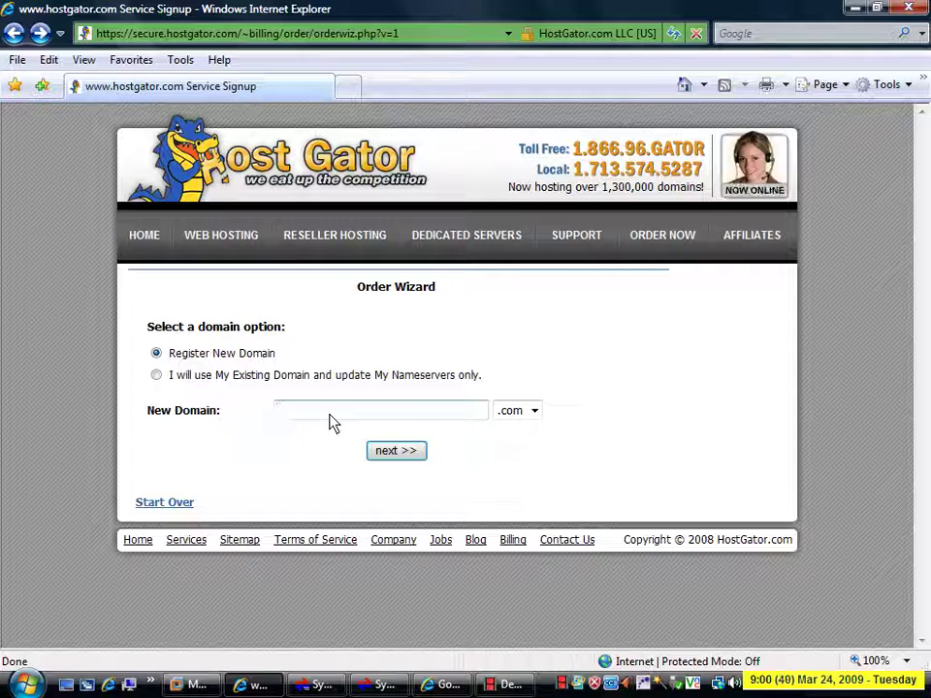
pyautogui.write('hom')
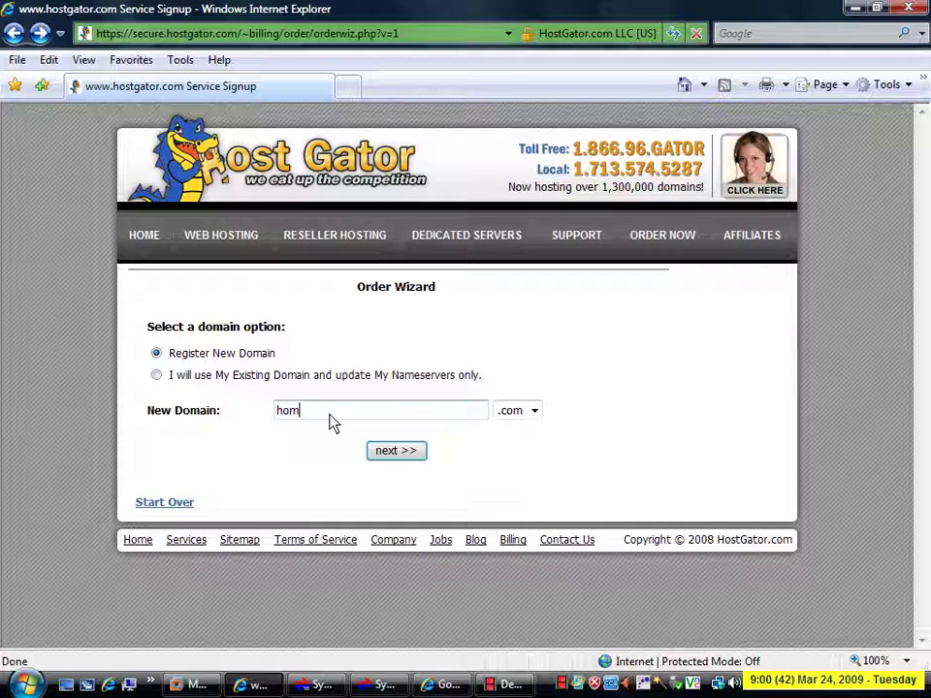
pyautogui.write('esolar')
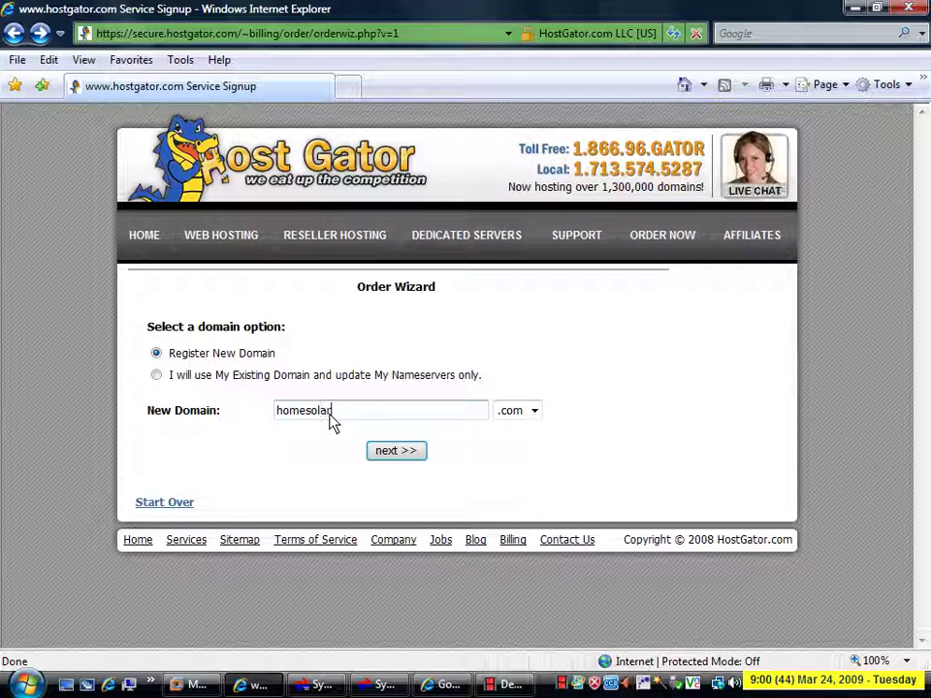
pyautogui.write('andwindpower')
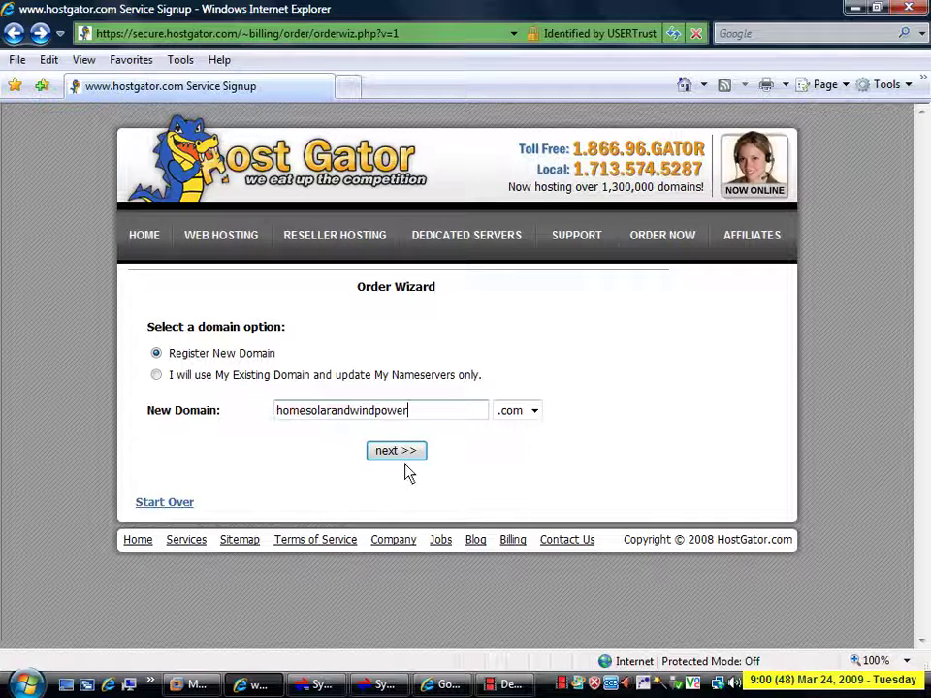
pyautogui.click(403, 459)
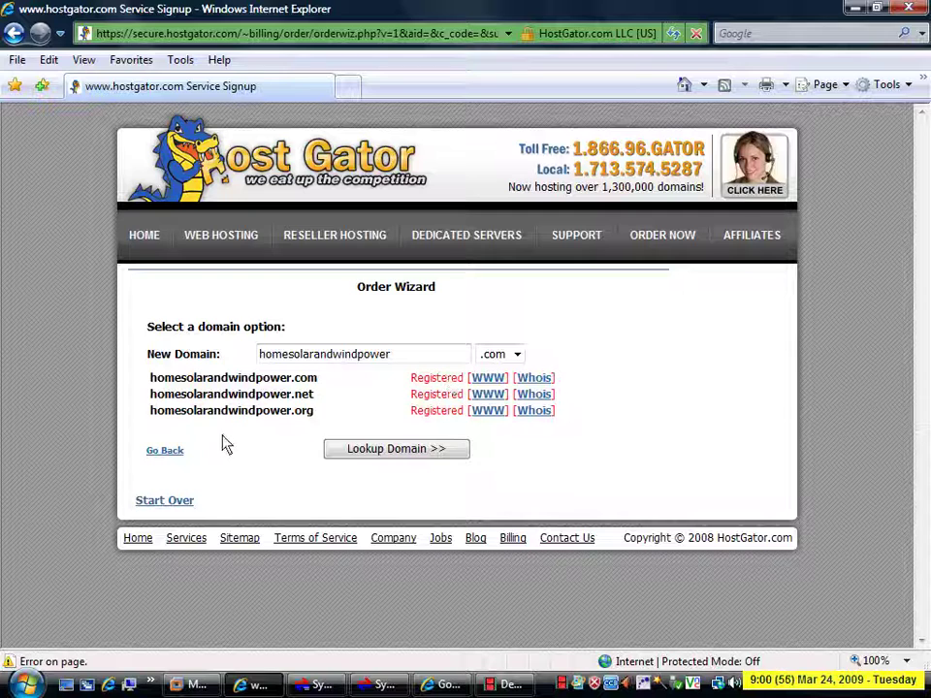
# Return to the domain entry form and check the availability of solarandwindpowerathome.com
pyautogui.click(167, 452)
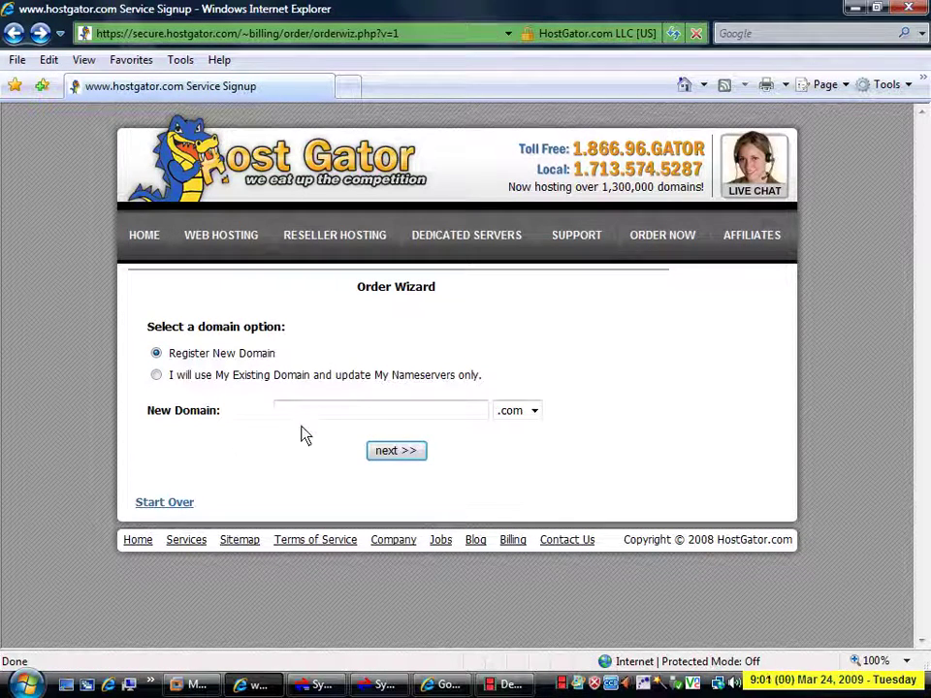
pyautogui.click(315, 416)
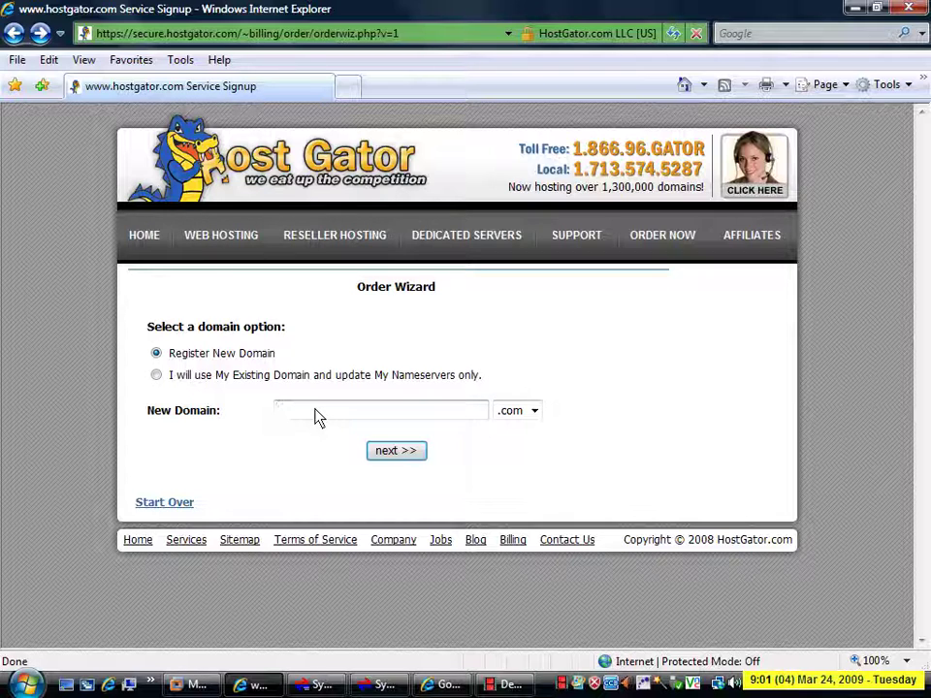
pyautogui.write('solarandwindp')
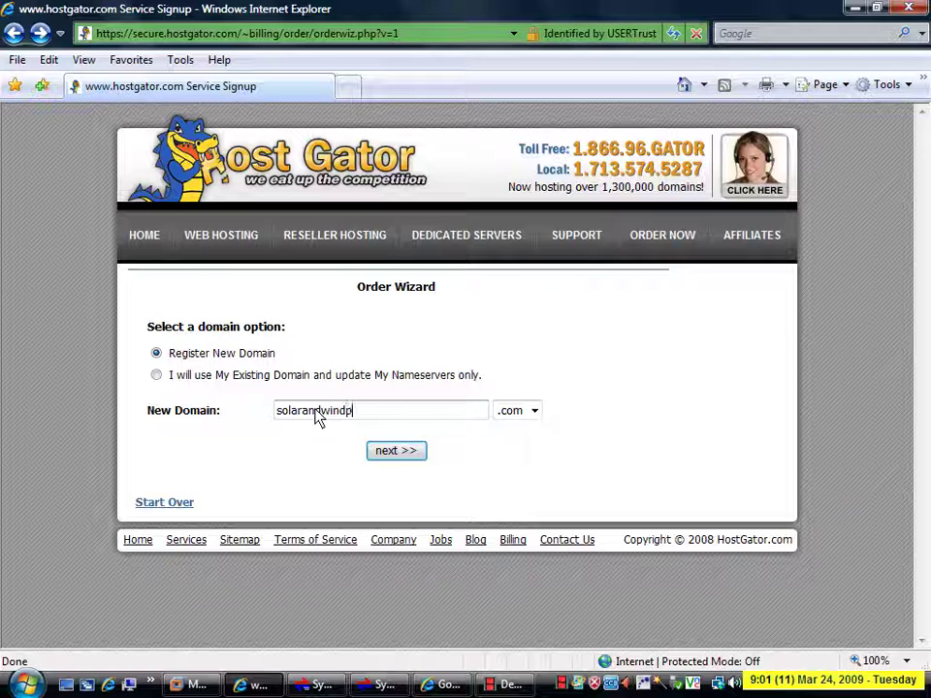
pyautogui.write('owerat')
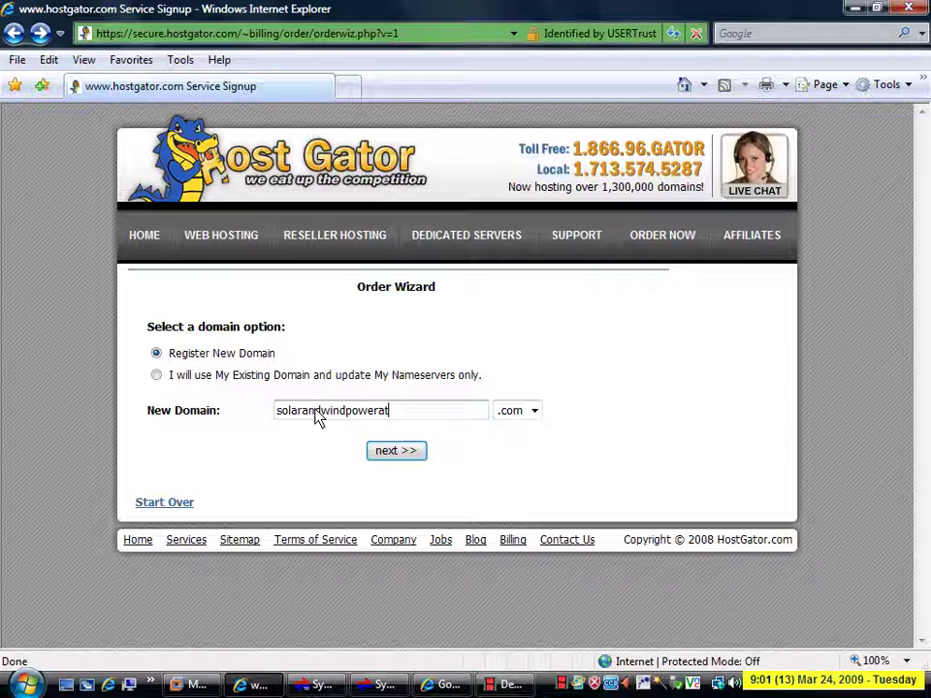
pyautogui.write('home')
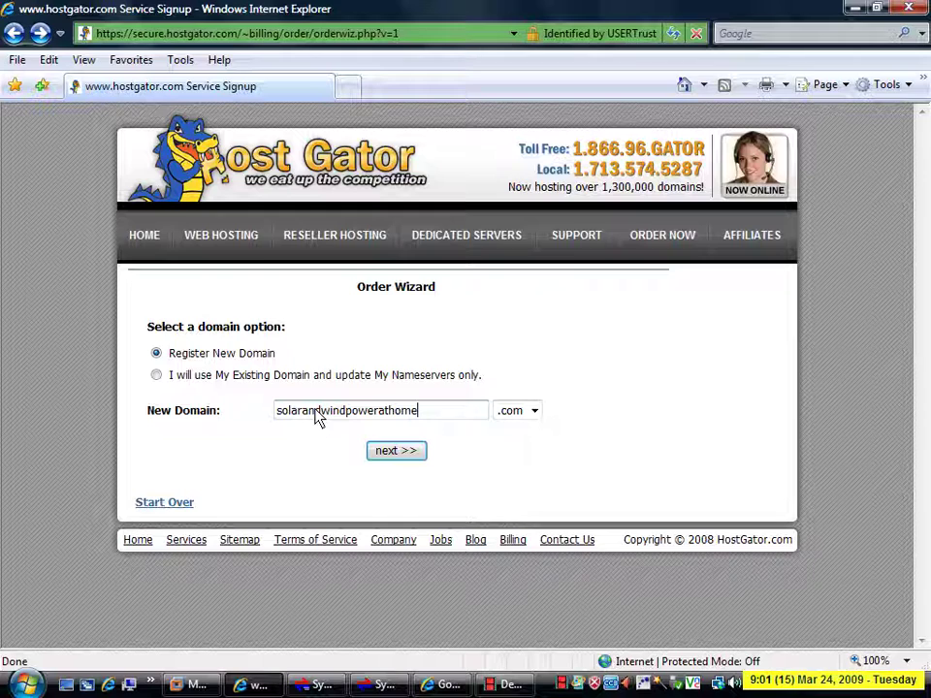
pyautogui.click(399, 456)
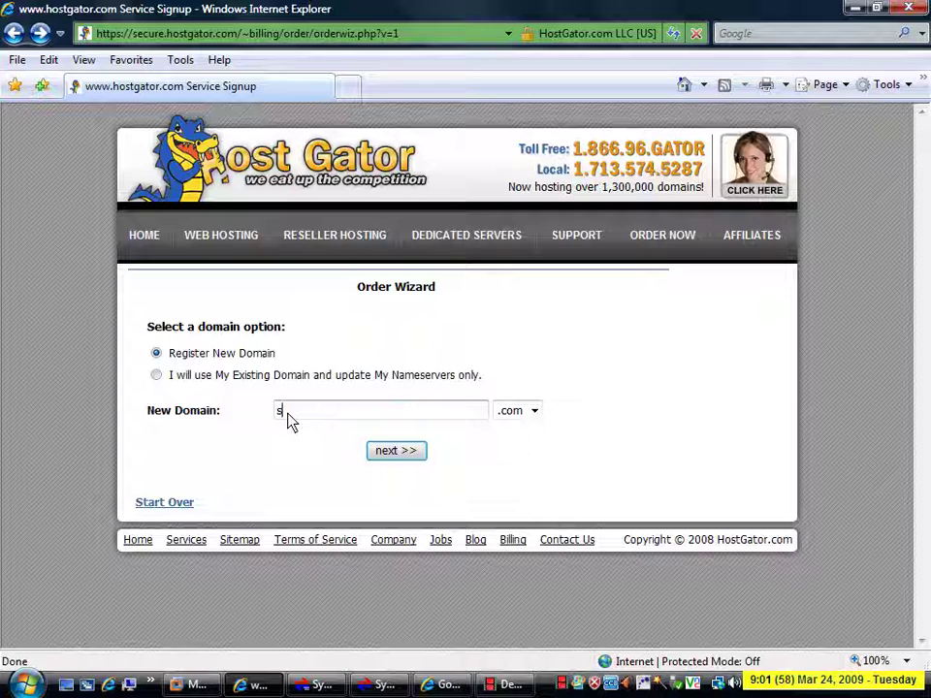
# Enter solarandwindpower as the new .com domain and check its availability
pyautogui.write('olarandw')
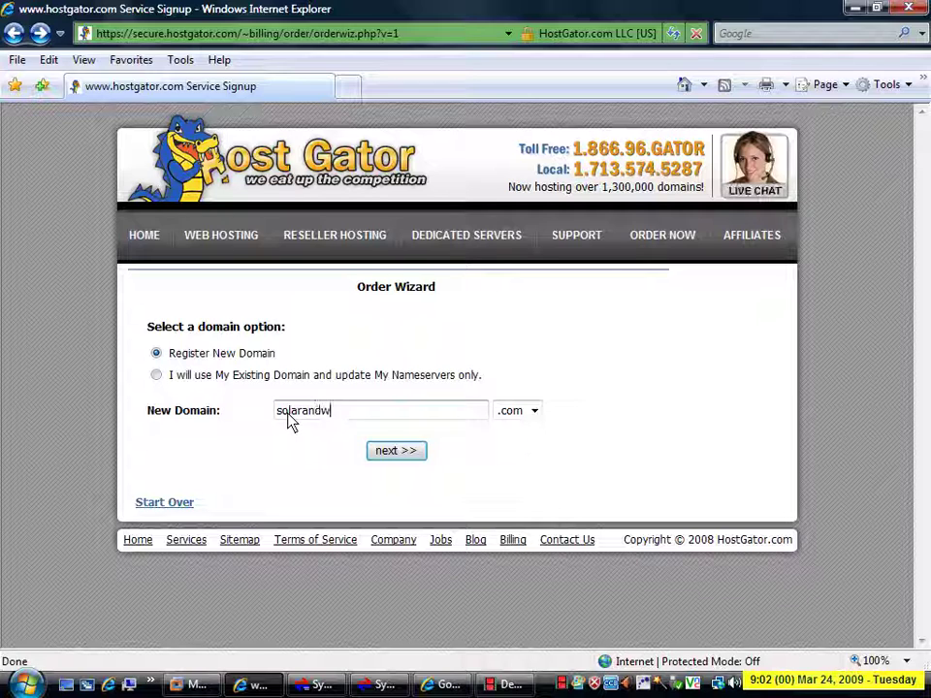
pyautogui.write('indpower')
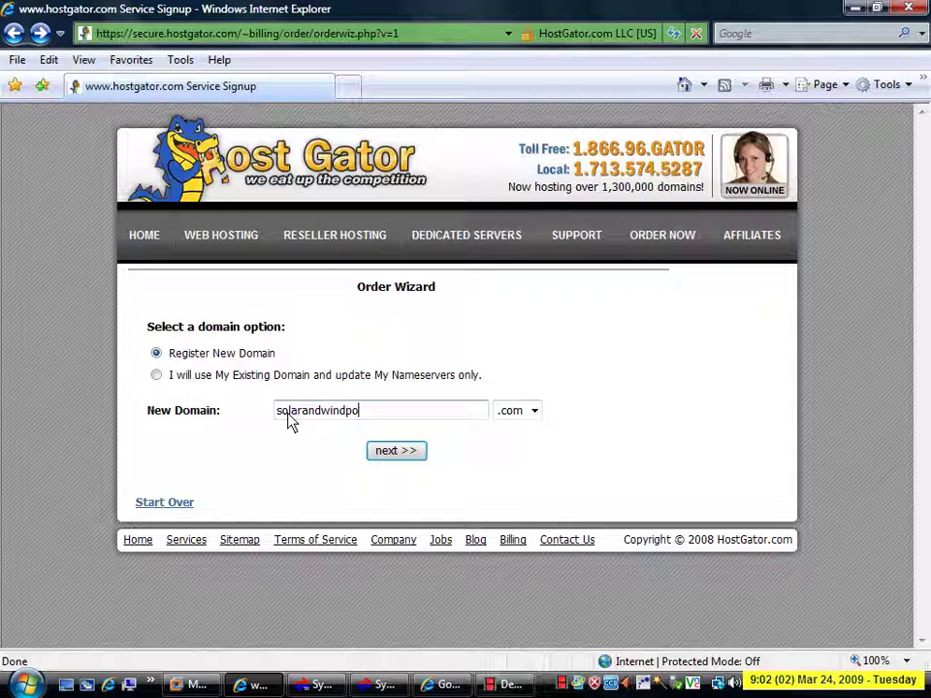
pyautogui.press('BackSpace')
pyautogui.press('BackSpace')
pyautogui.write('wer')
pyautogui.click(399, 460)
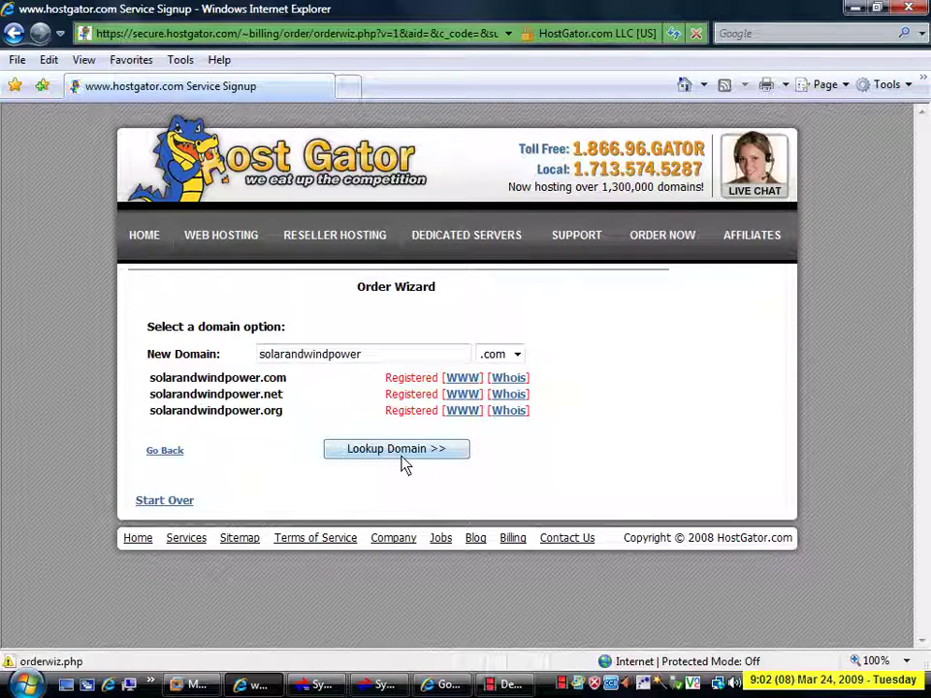
# Return to the domain entry form and check the availability of solarandwindenergy.com
pyautogui.click(171, 460)
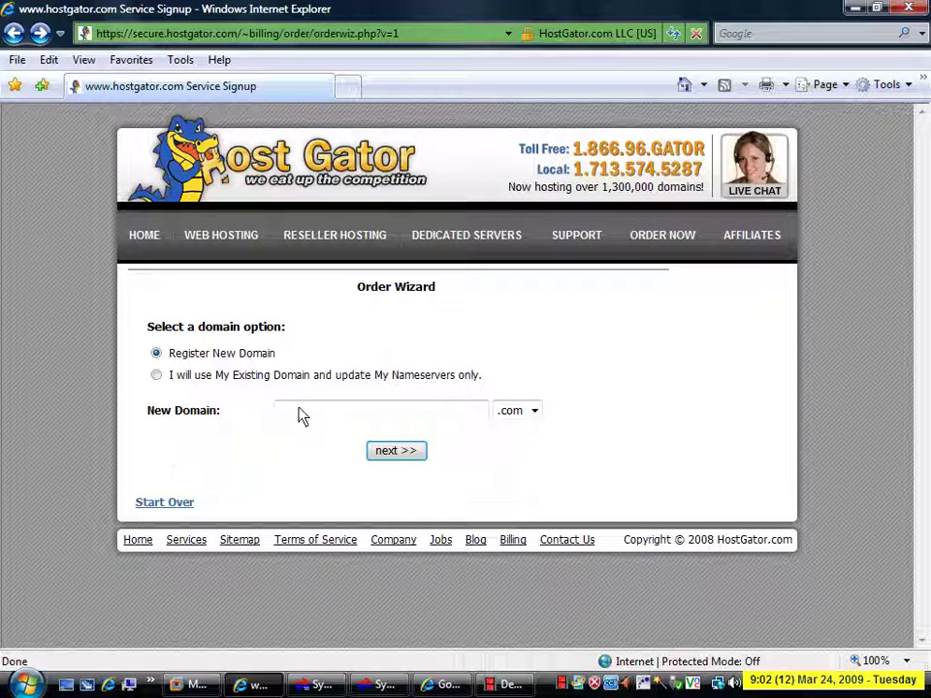
pyautogui.click(300, 414)
pyautogui.write('so')
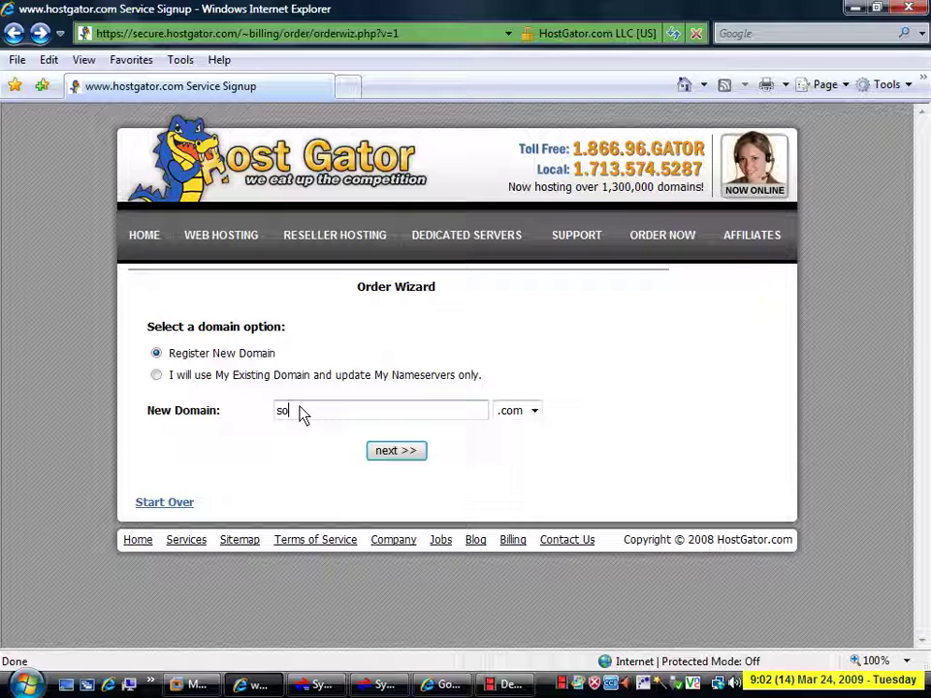
pyautogui.write('larandwindene')
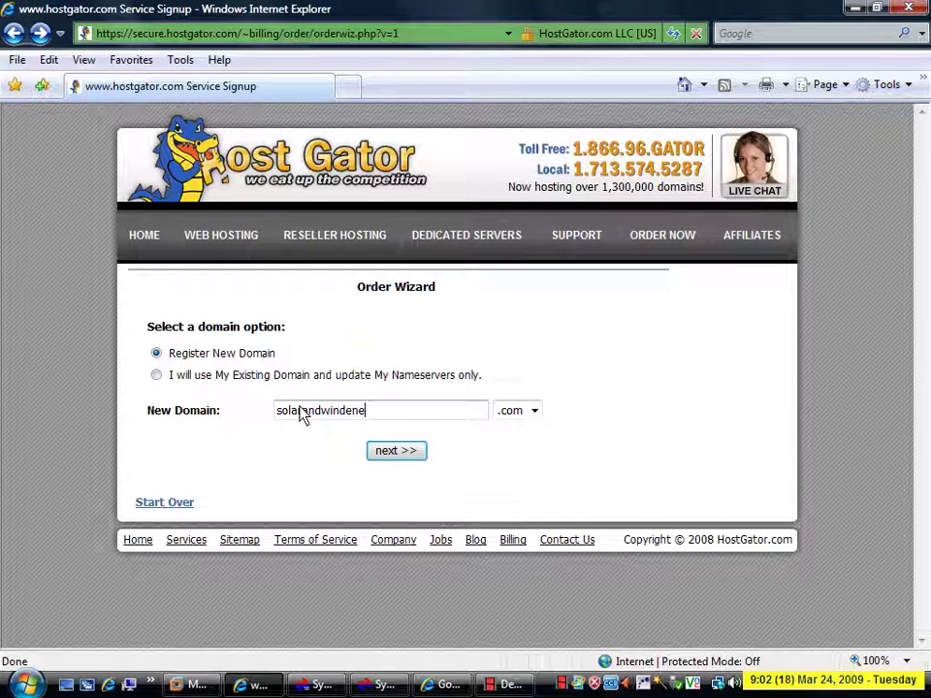
pyautogui.write('rgy')
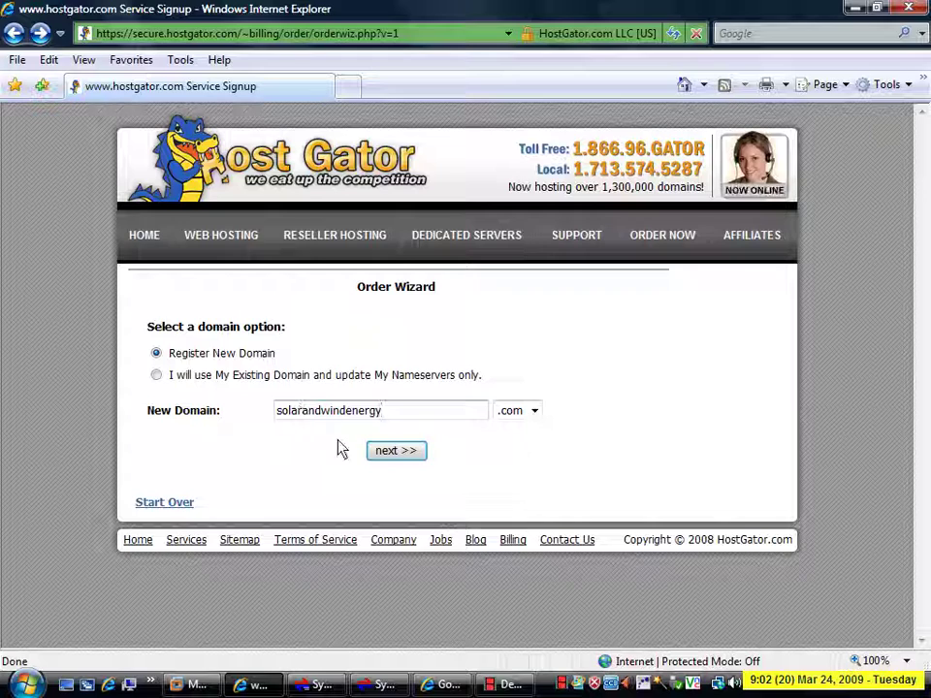
pyautogui.click(398, 452)
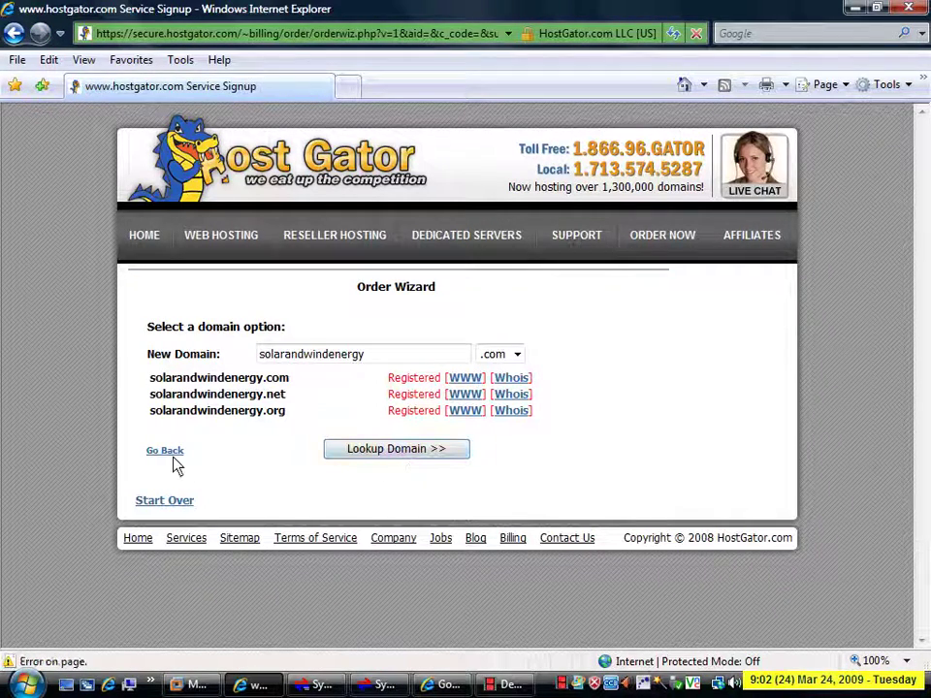
# Look up homesolarandwindenergy.com again and continue the order with its one-year registration at $15.00
pyautogui.click(165, 451)
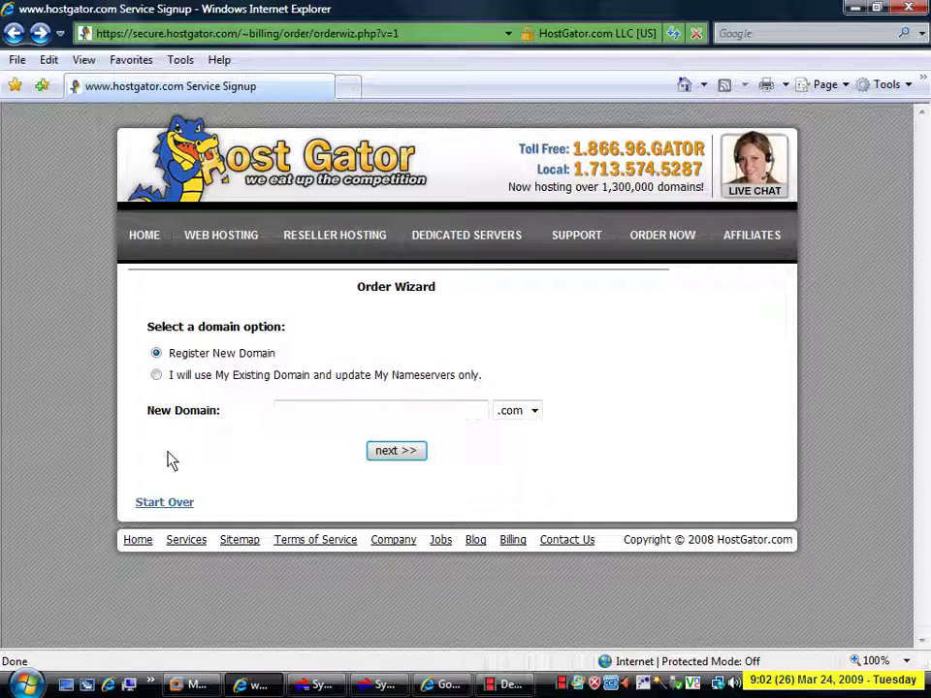
pyautogui.click(298, 414)
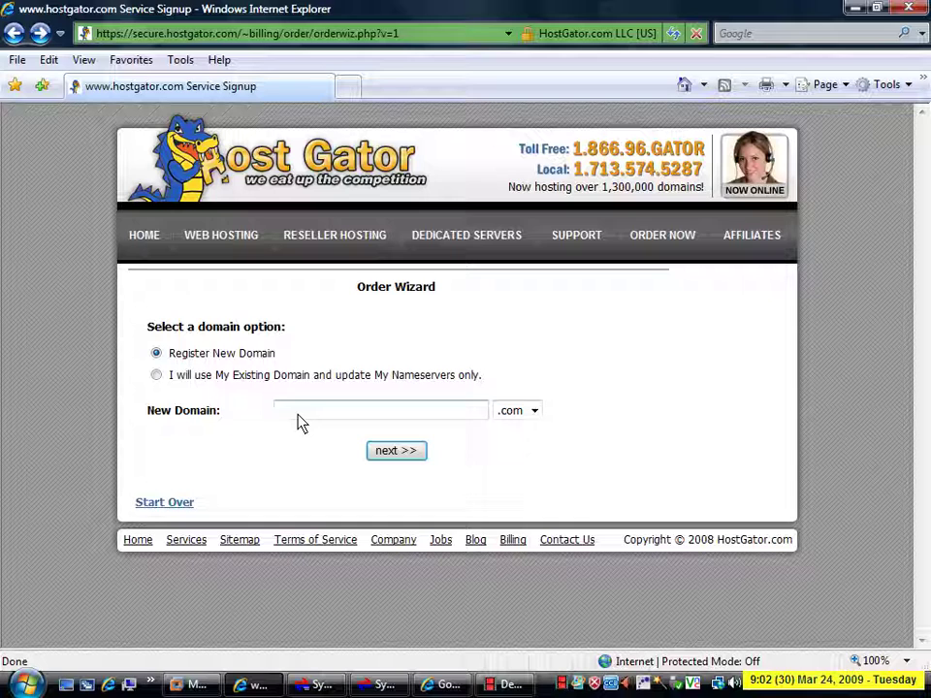
pyautogui.write('homes')
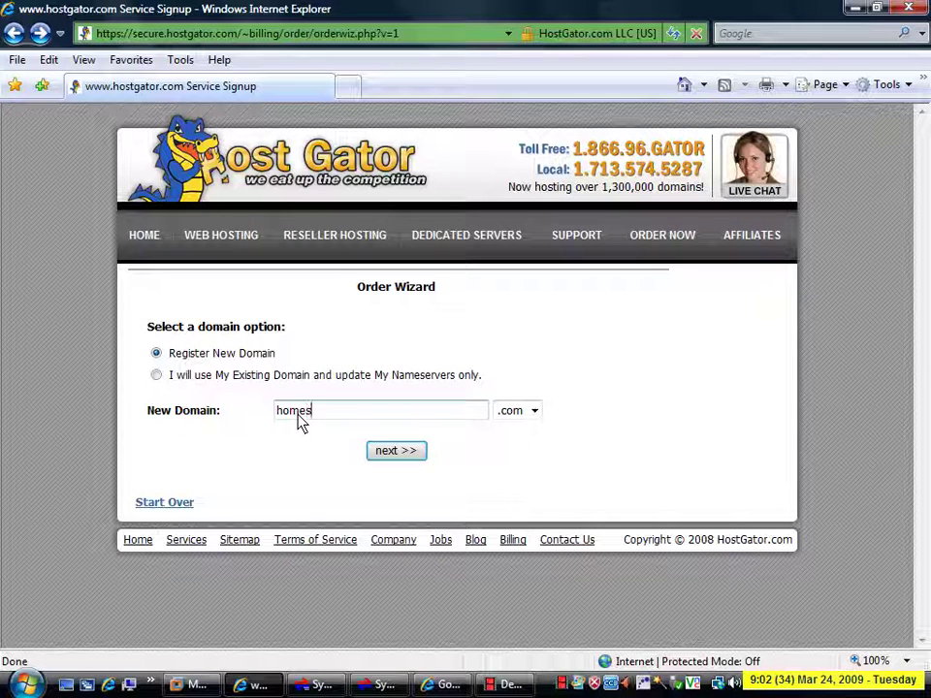
pyautogui.write('olarand')
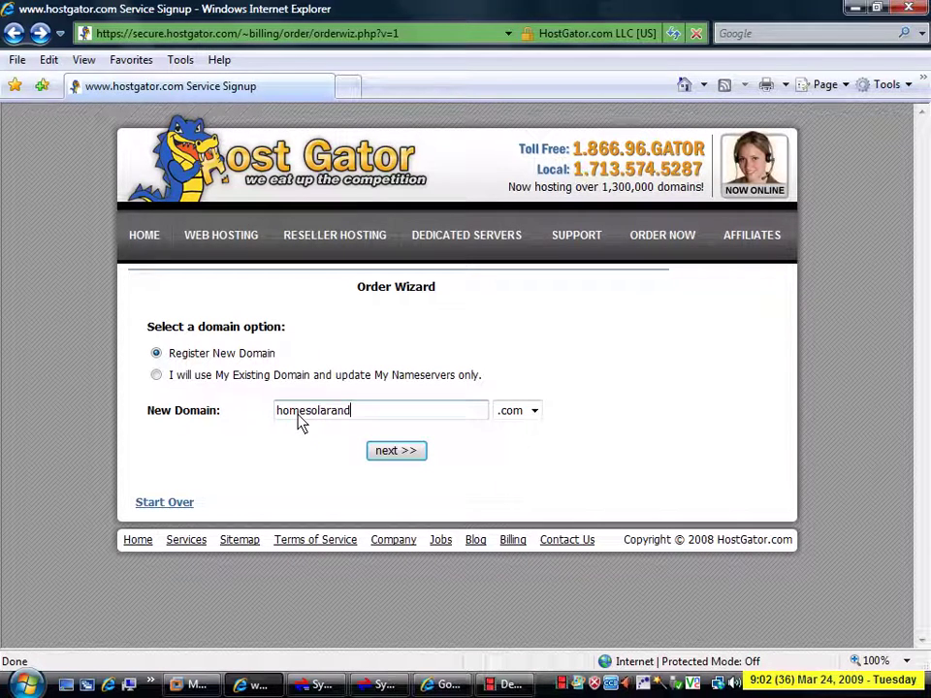
pyautogui.write('windene')
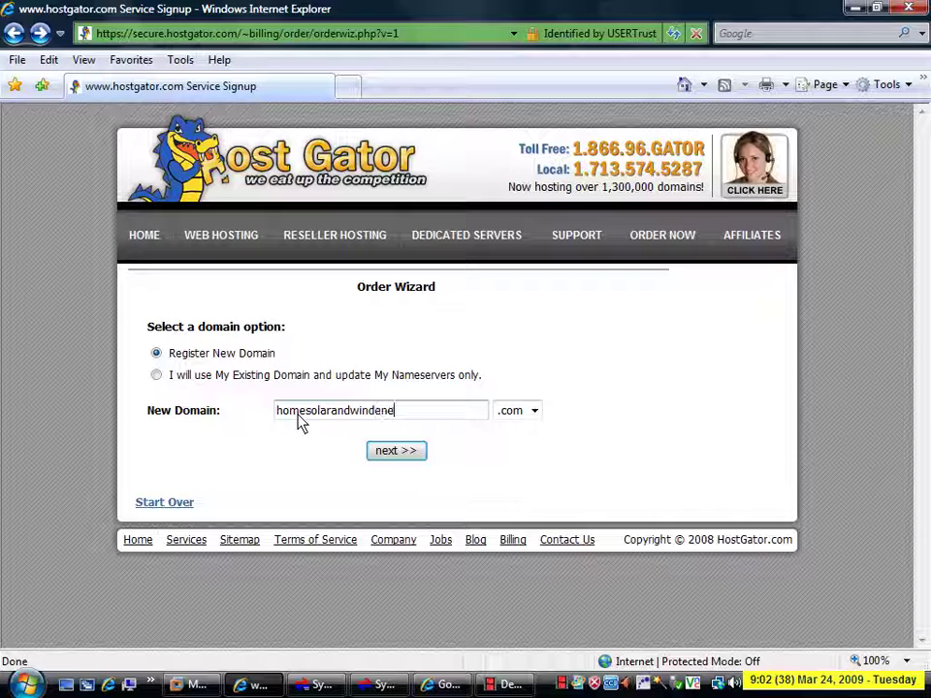
pyautogui.write('rgy')
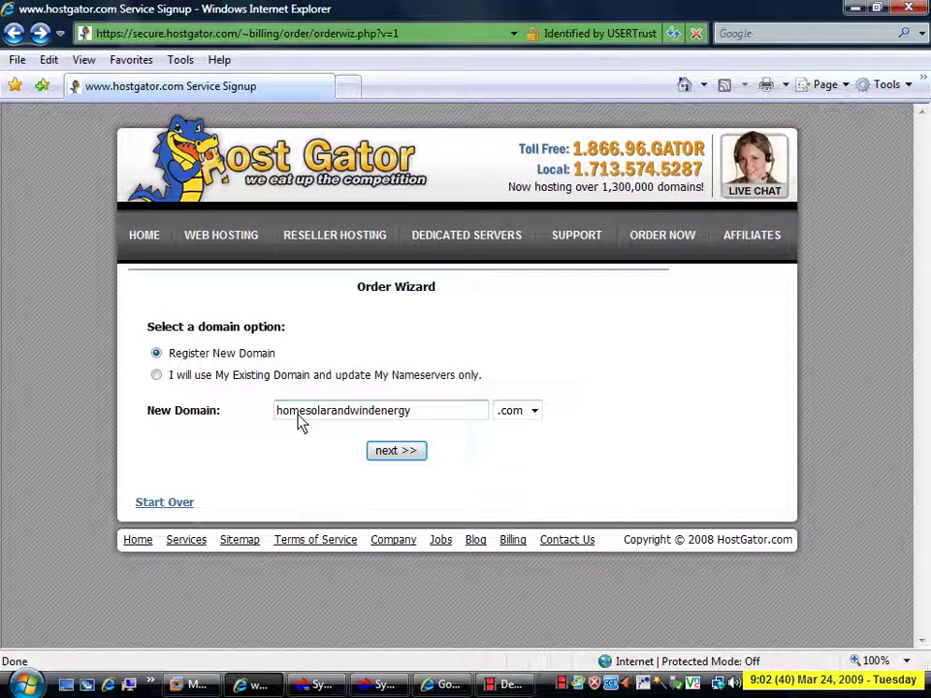
pyautogui.click(393, 455)
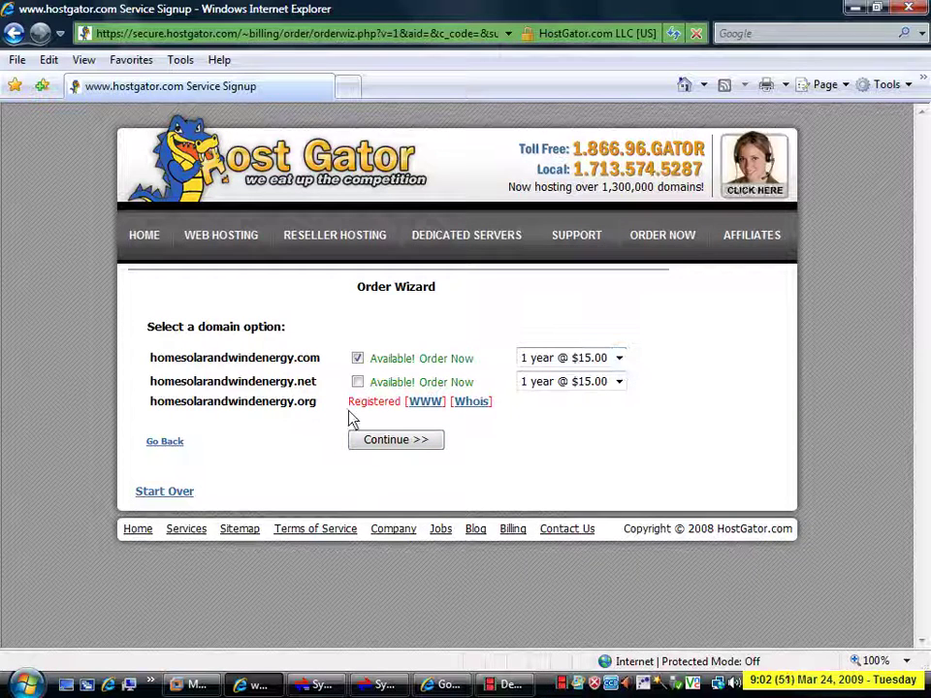
pyautogui.click(415, 454)
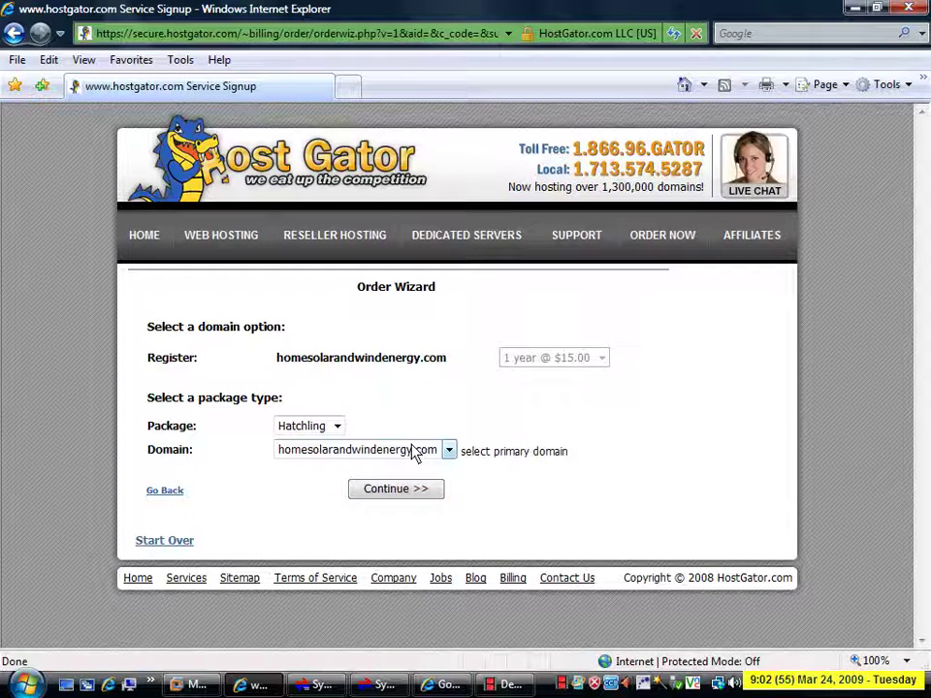
# Choose the Baby hosting package for homesolarandwindenergy.com
pyautogui.click(337, 427)
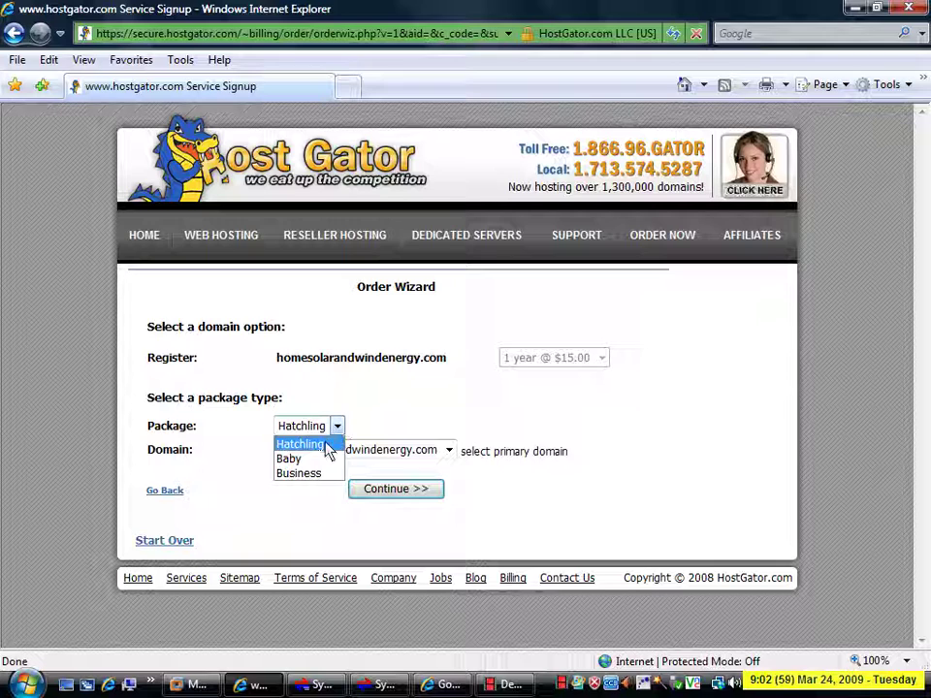
pyautogui.click(303, 461)
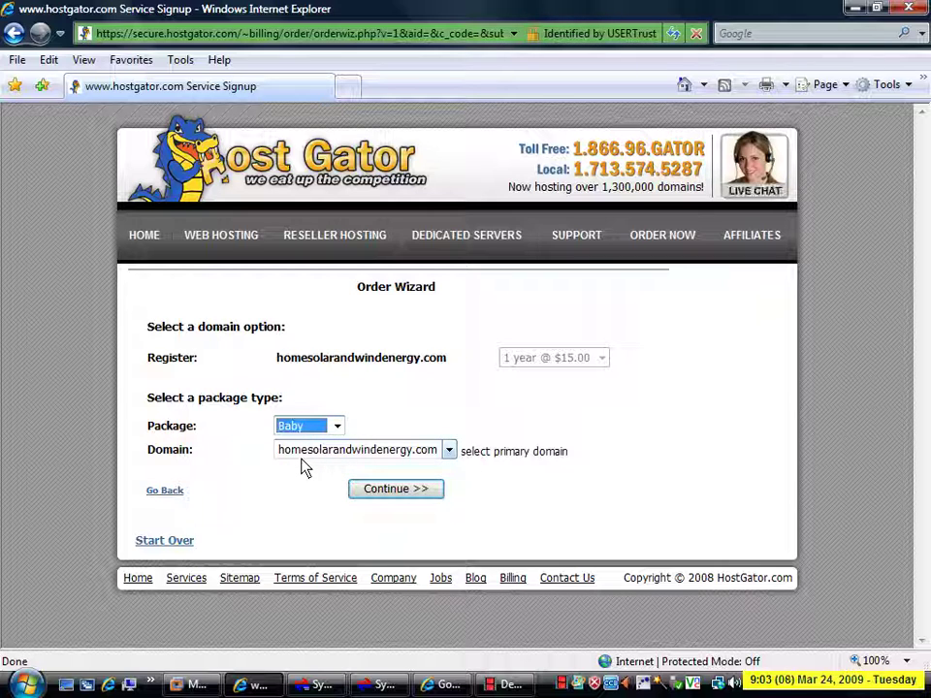
# Open the Web Hosting page in a separate tab, compare the Hatchling, Baby and Business plans, and close it again
pyautogui.rightClick(233, 239)
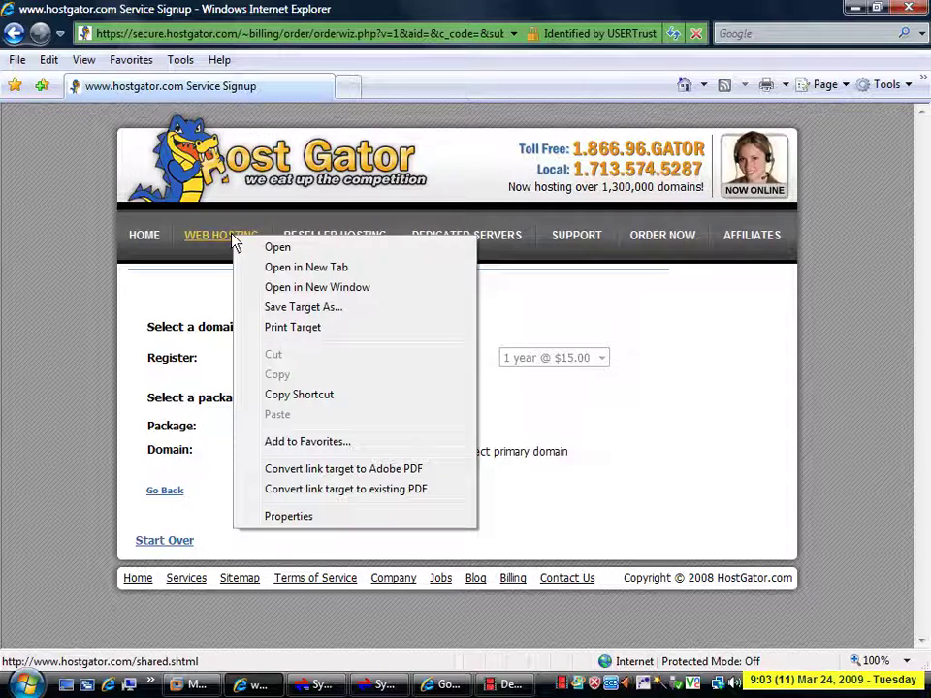
pyautogui.click(296, 269)
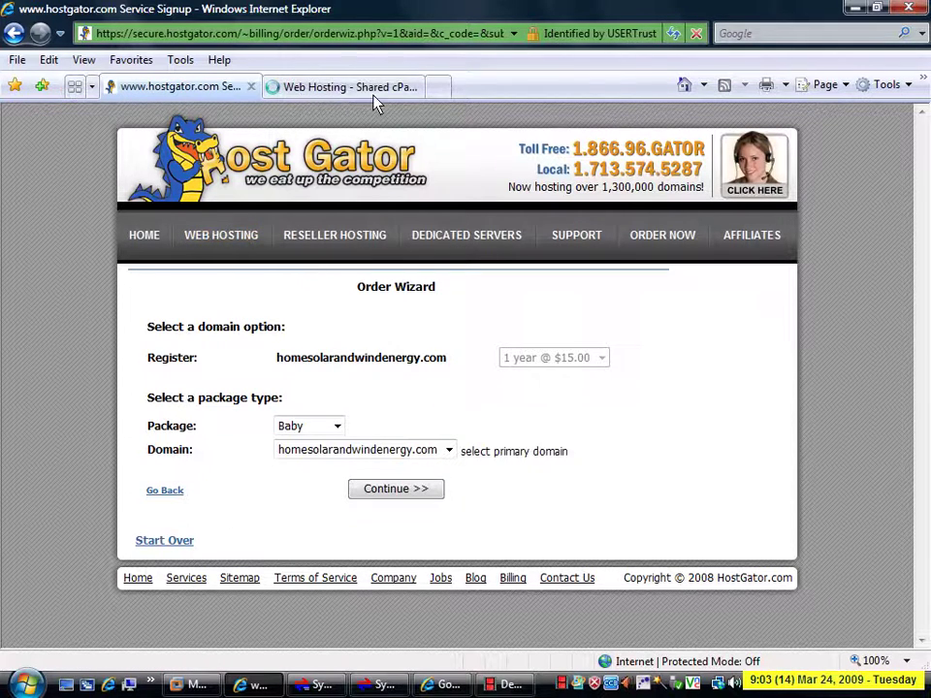
pyautogui.click(402, 88)
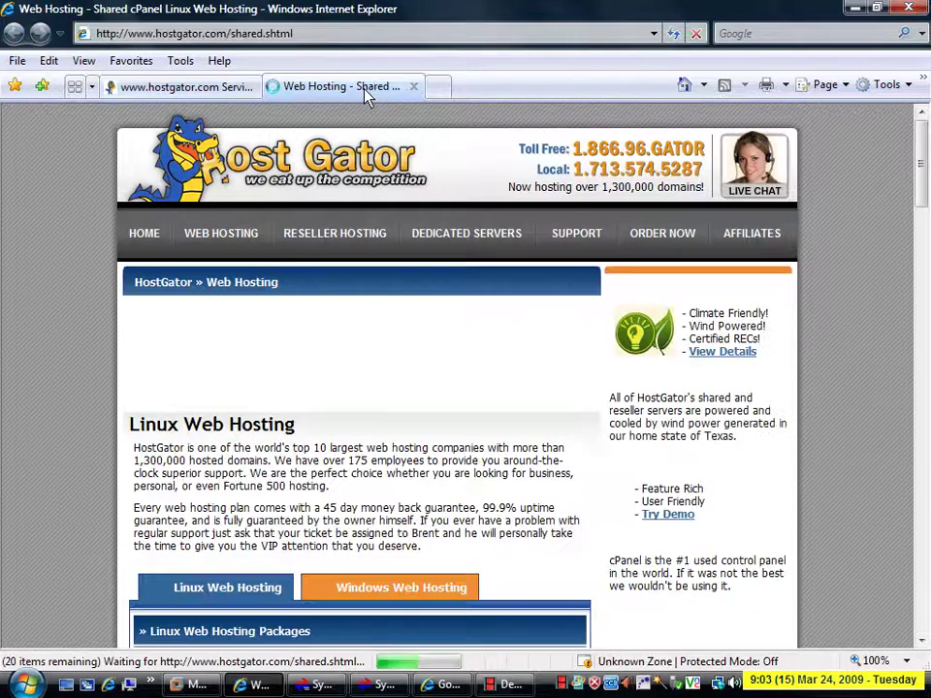
pyautogui.click(918, 250)
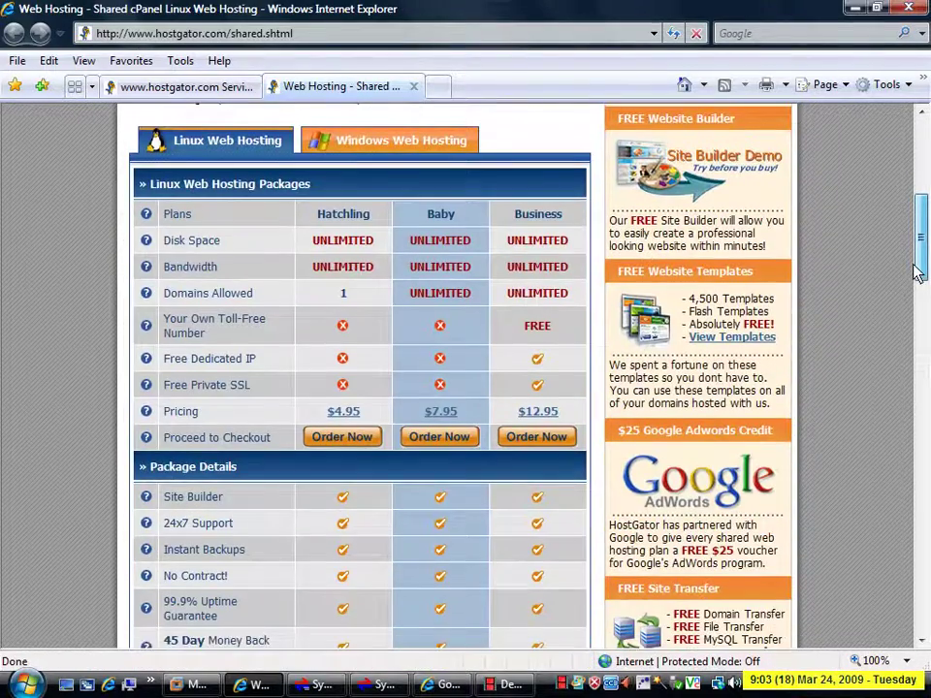
pyautogui.moveTo(918, 273); pyautogui.dragTo(918, 276)
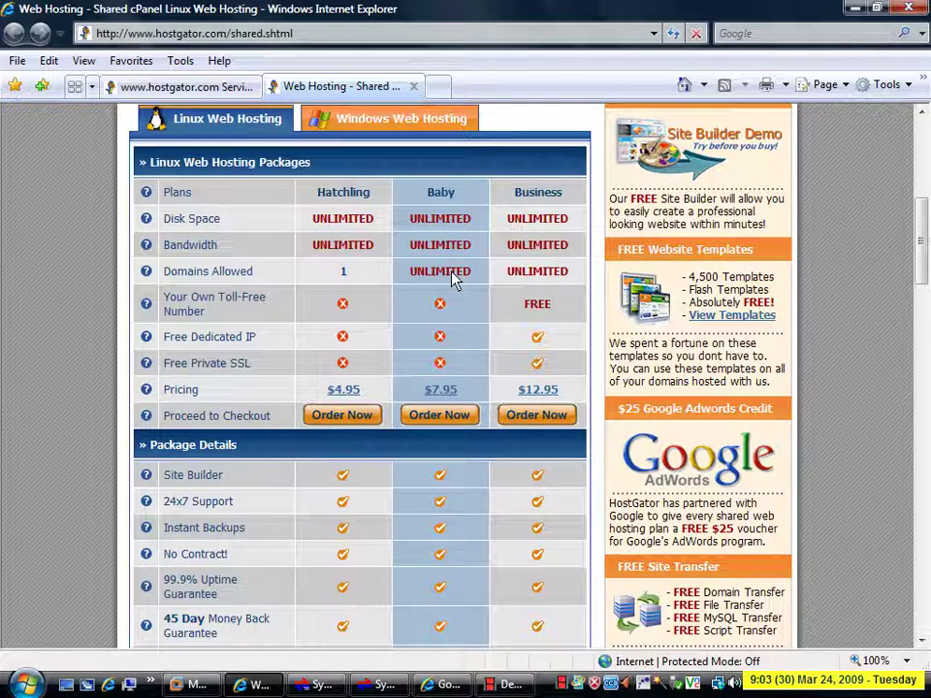
pyautogui.moveTo(456, 396)
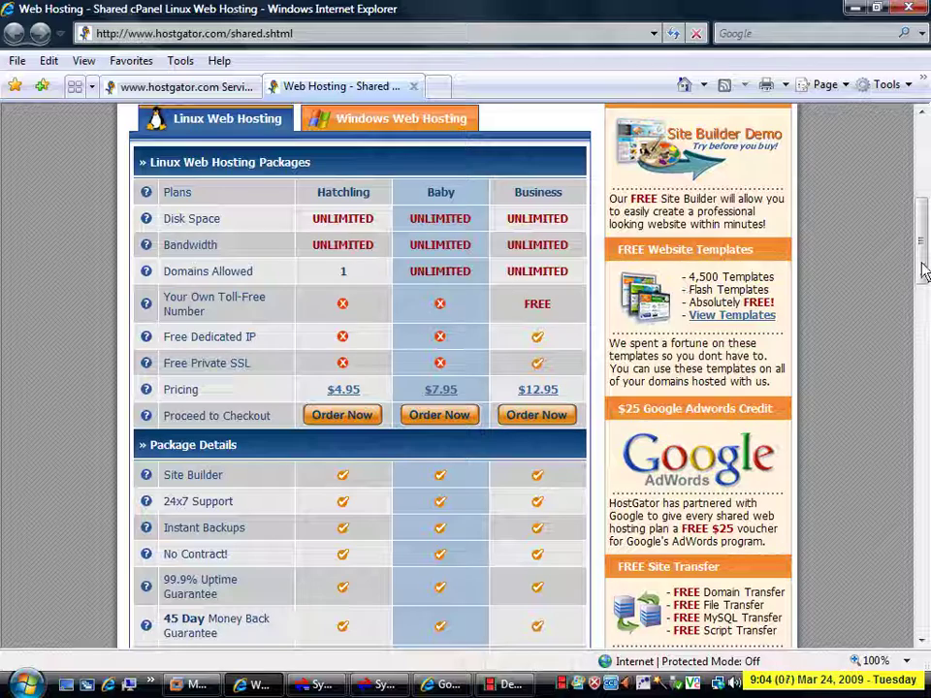
pyautogui.moveTo(924, 272); pyautogui.dragTo(921, 161)
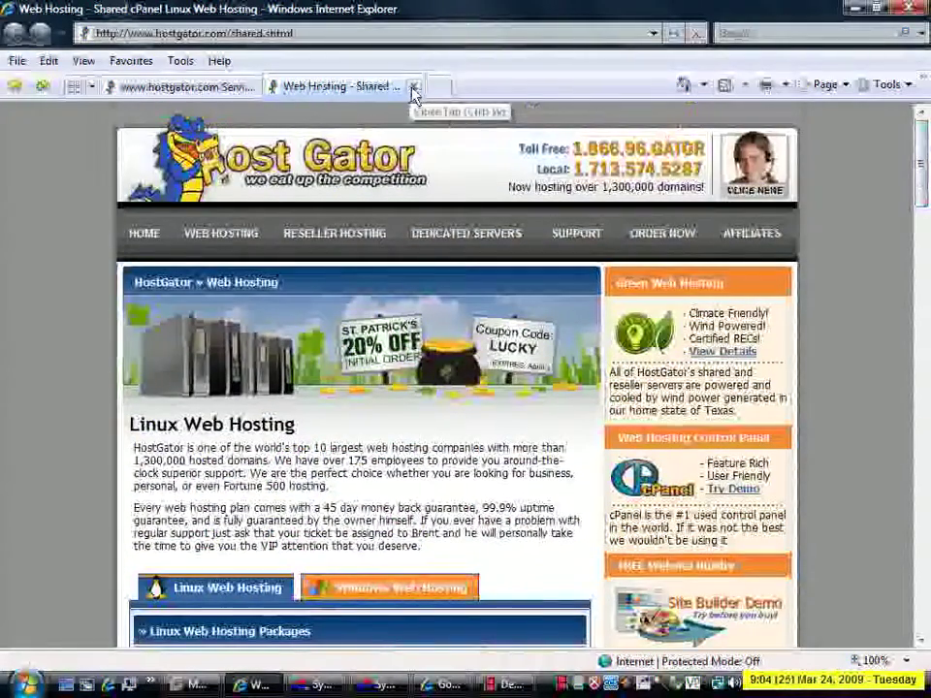
pyautogui.click(413, 86)
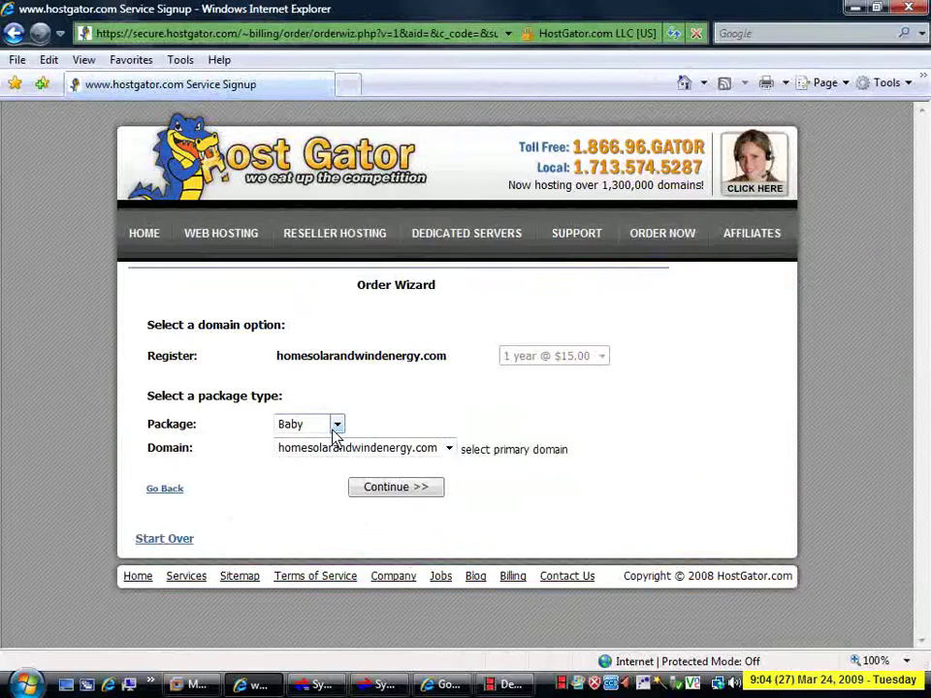
# Continue the order with the Baby package and set its billing cycle to Monthly @ $9.95
pyautogui.click(404, 492)
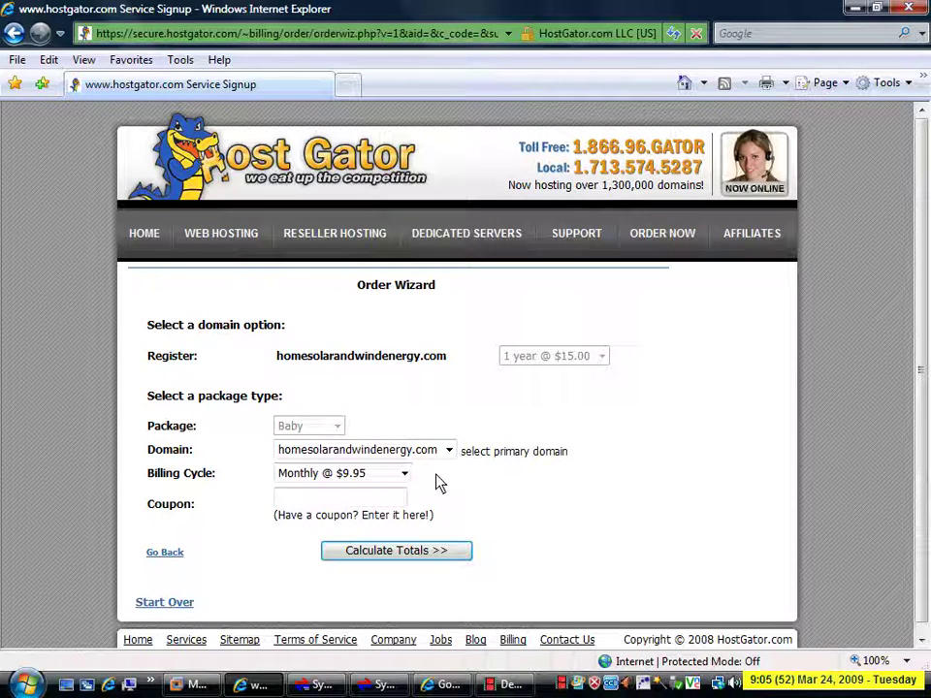
pyautogui.click(405, 475)
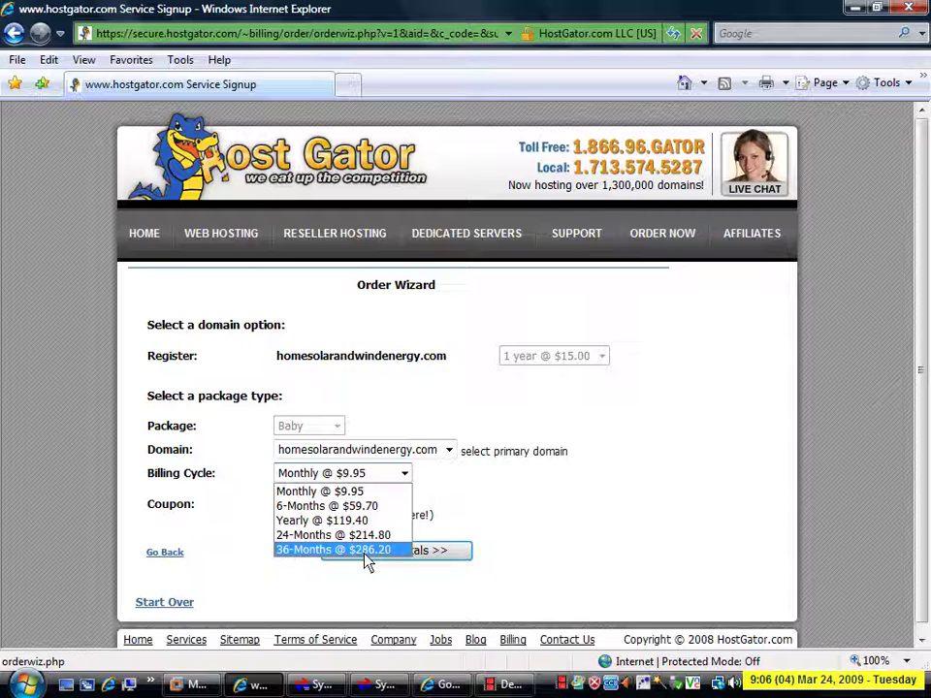
pyautogui.click(358, 493)
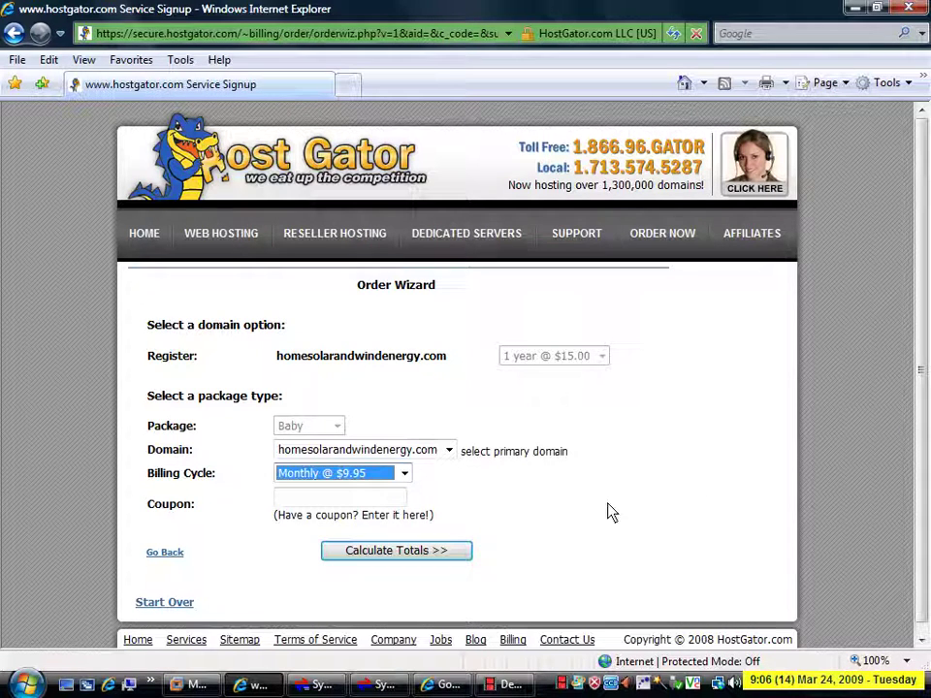
# Calculate the order totals without a coupon and continue to checkout as a new customer
pyautogui.click(399, 551)
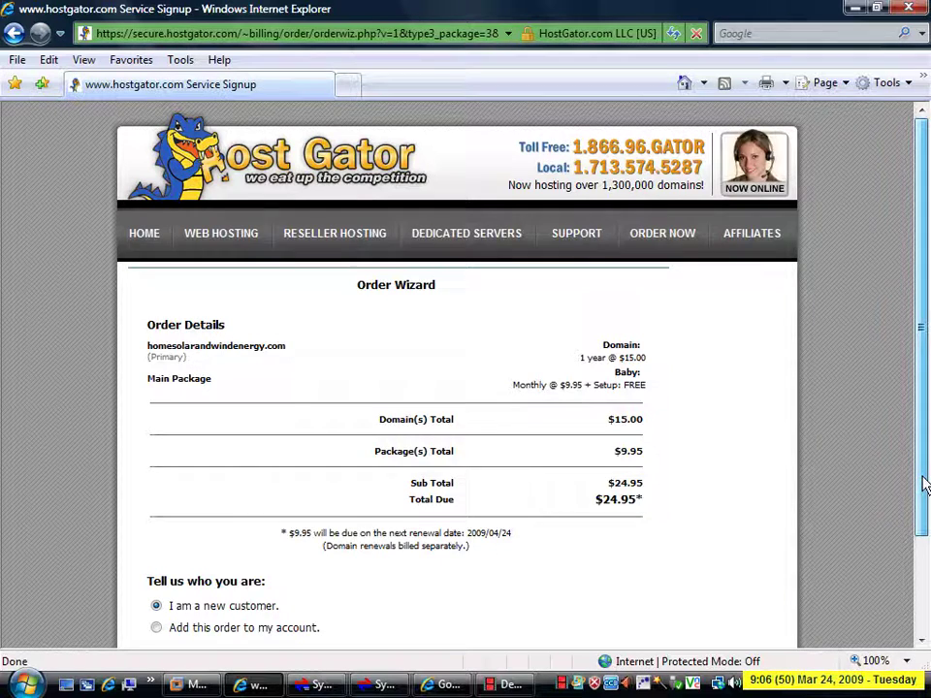
pyautogui.moveTo(925, 483); pyautogui.dragTo(923, 591)
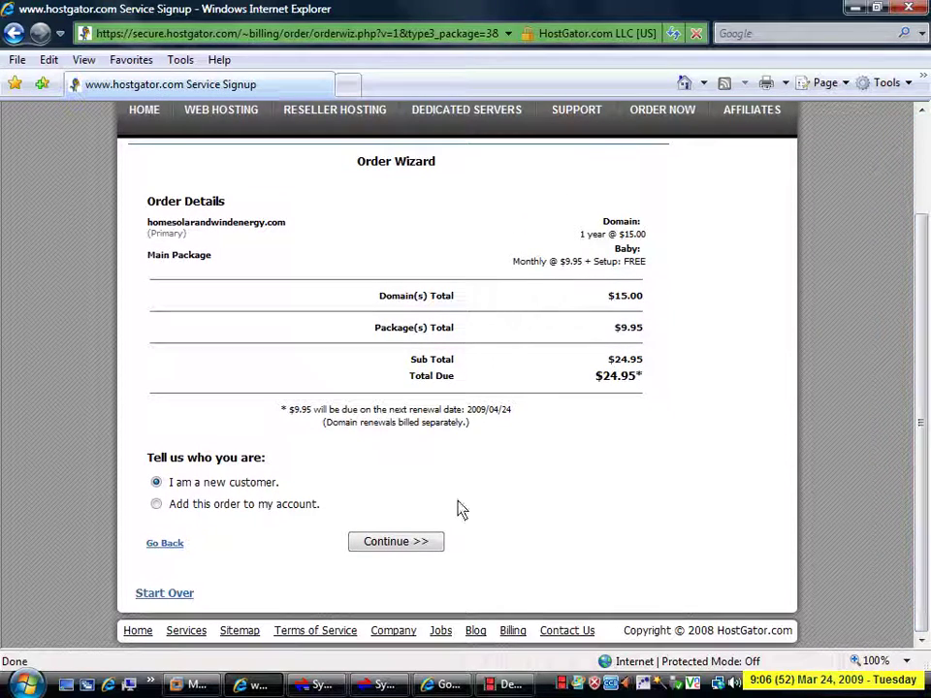
pyautogui.click(396, 543)
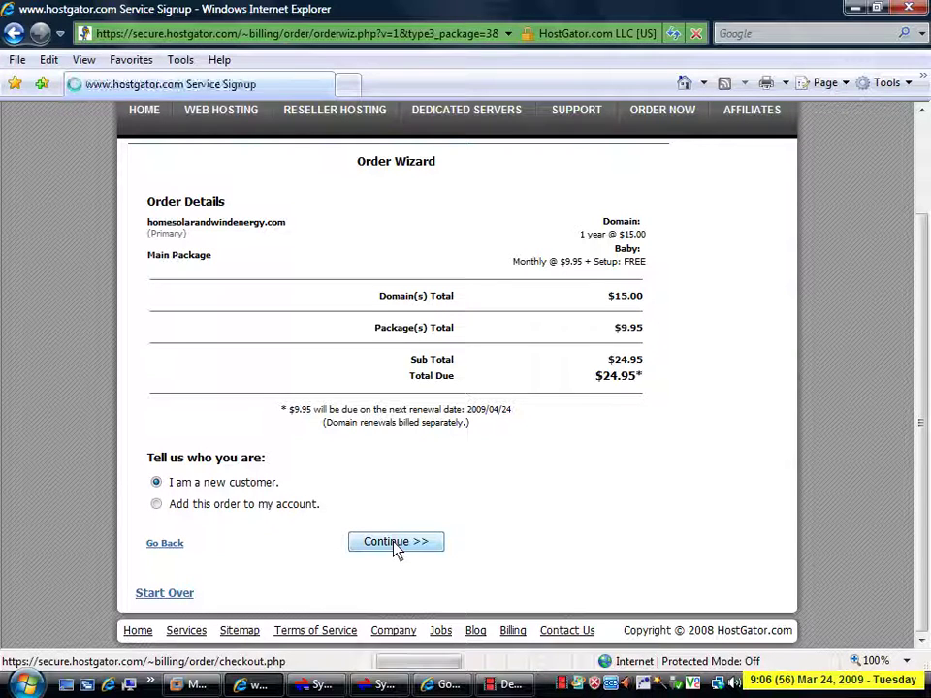